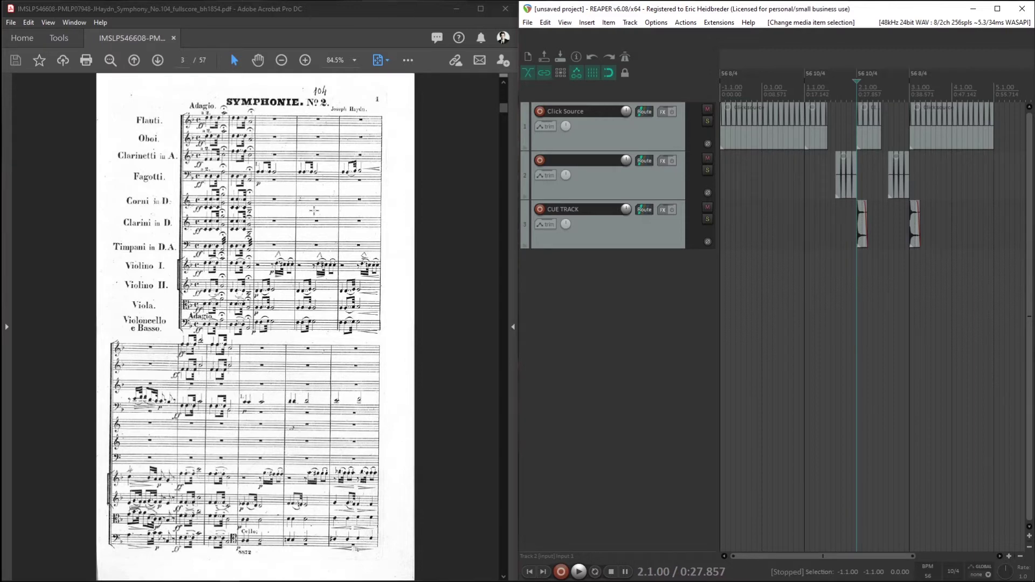
Step: Insert the VSTi ARIA Player (Garritan) virtual instrument on a new track
{"action": "left_click", "coordinate": [587, 23]}
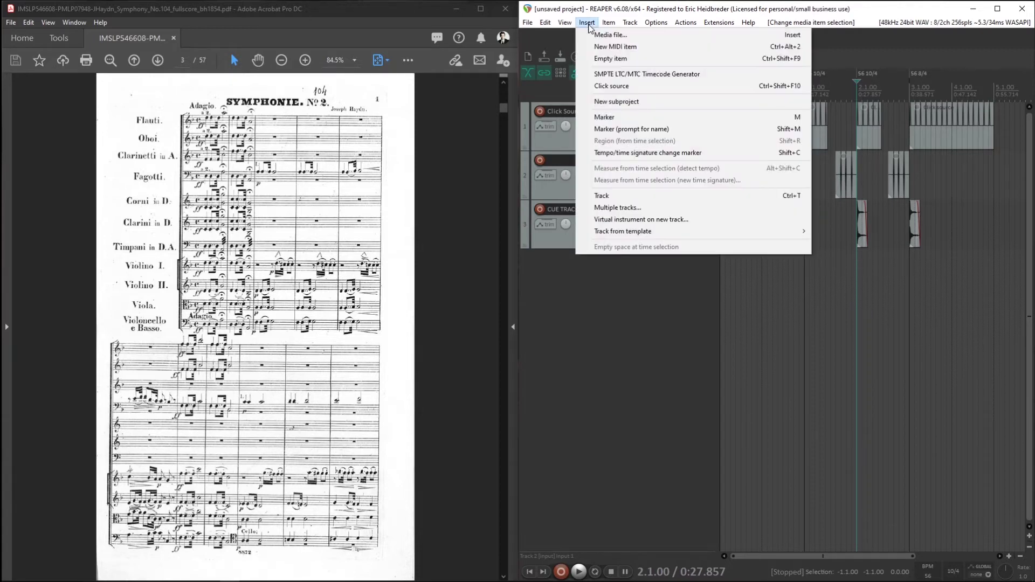
{"action": "left_click", "coordinate": [623, 221]}
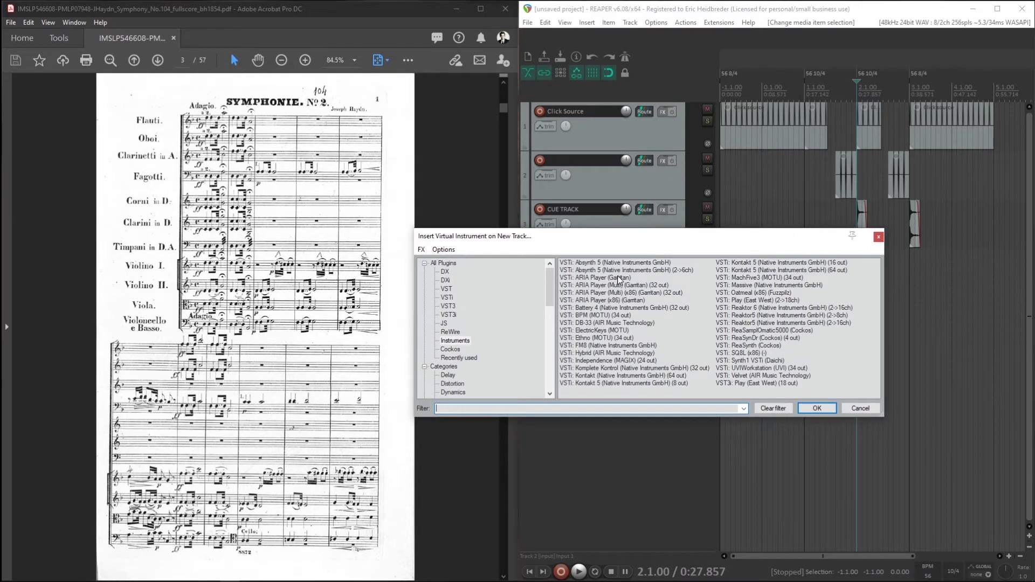
{"action": "left_click", "coordinate": [618, 279]}
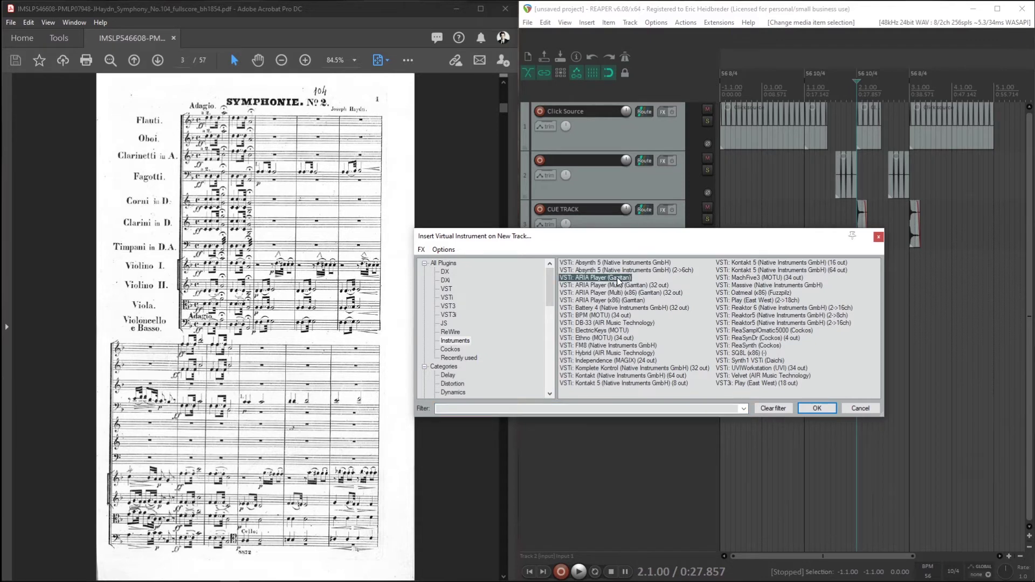
{"action": "double_click", "coordinate": [618, 280]}
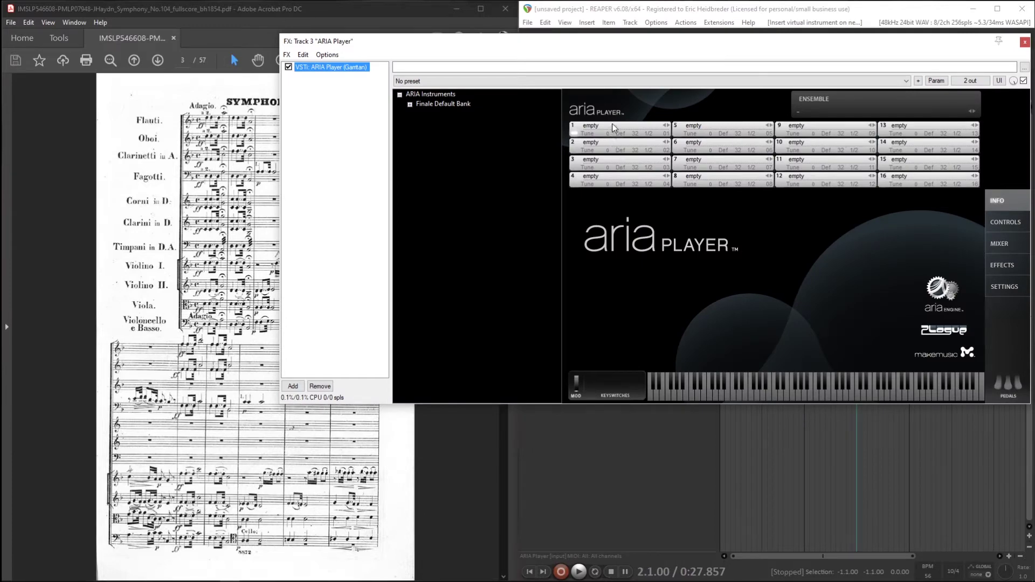
Step: Load the Bassoon Plr1 woodwind sound from the Finale Default Bank into slot 1 and close the instrument window
{"action": "left_click", "coordinate": [597, 126]}
{"action": "mouse_move", "coordinate": [636, 171]}
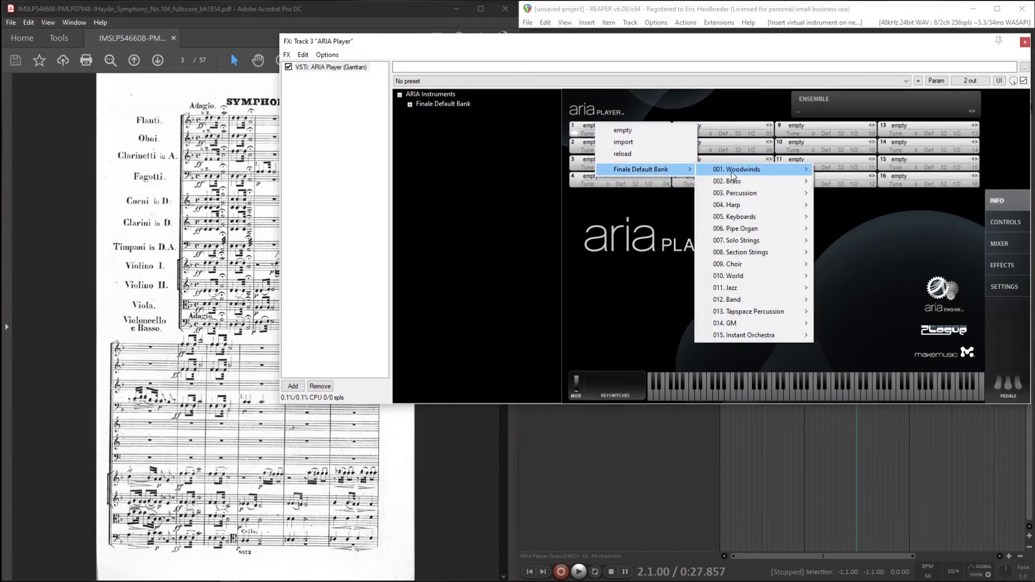
{"action": "mouse_move", "coordinate": [737, 172]}
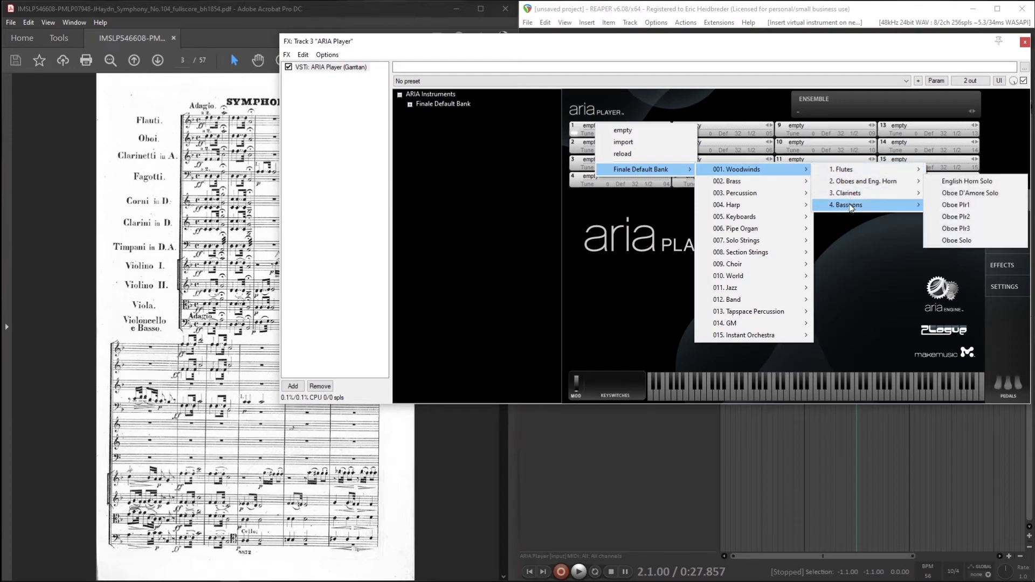
{"action": "mouse_move", "coordinate": [850, 206]}
{"action": "left_click", "coordinate": [943, 206]}
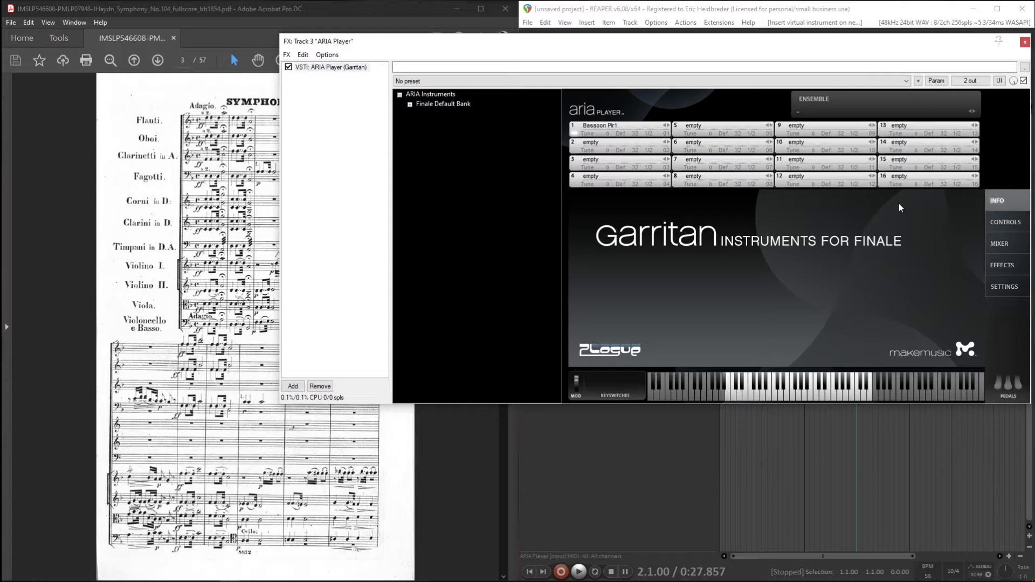
{"action": "left_click", "coordinate": [975, 30]}
{"action": "left_click", "coordinate": [1024, 42]}
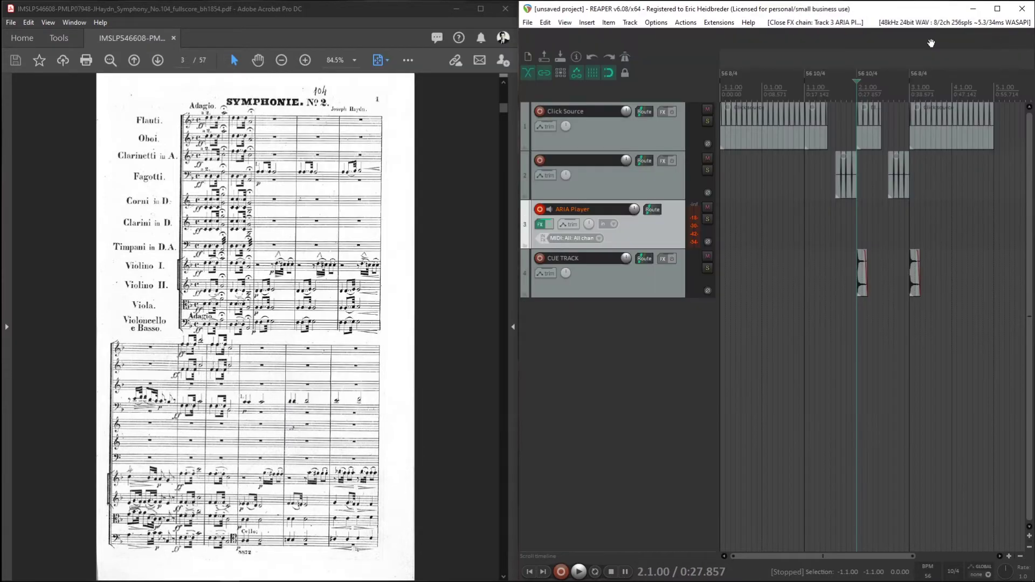
Step: Show the virtual MIDI keyboard and play test notes between C2 and G2 with the bassoon sound
{"action": "left_click", "coordinate": [566, 23]}
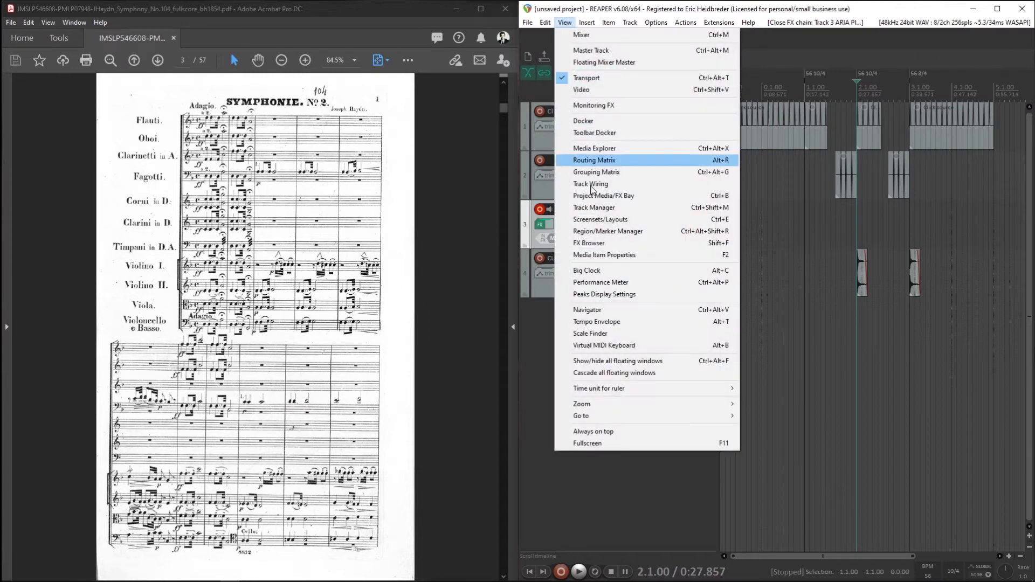
{"action": "left_click", "coordinate": [592, 345]}
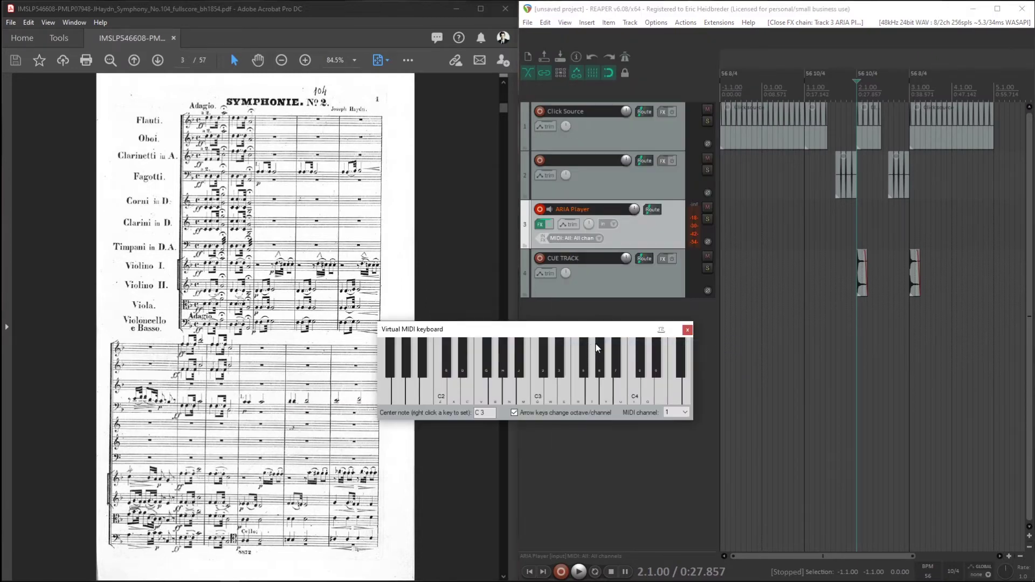
{"action": "key", "text": "z"}
{"action": "key", "text": "c"}
{"action": "key", "text": "b"}
{"action": "key", "text": "b"}
{"action": "key", "text": "c"}
{"action": "key", "text": "x"}
Step: Move the ARIA Player track below CUE TRACK and record-enable it
{"action": "left_click_drag", "start_coordinate": [650, 240], "coordinate": [648, 286]}
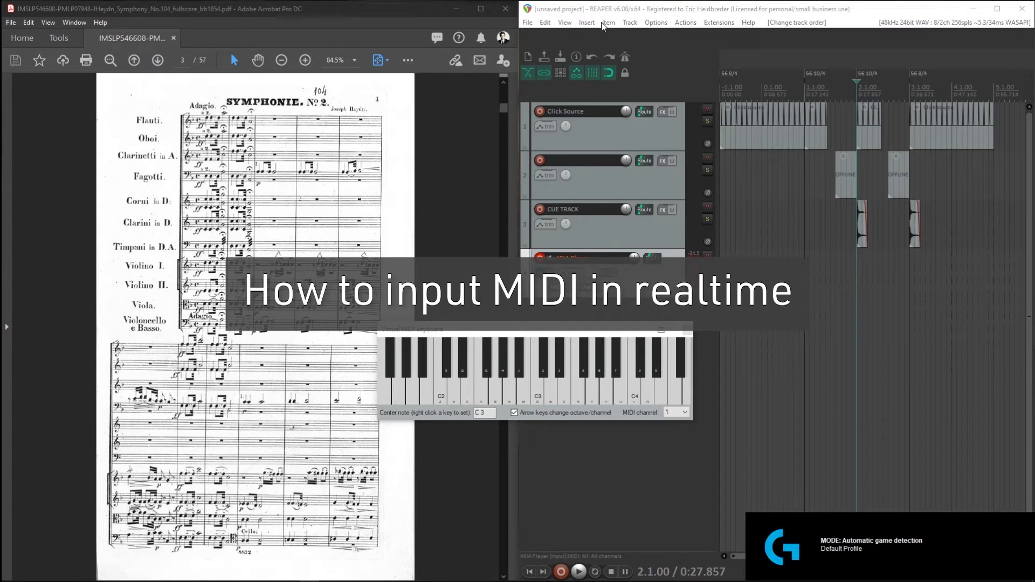
{"action": "left_click", "coordinate": [540, 259]}
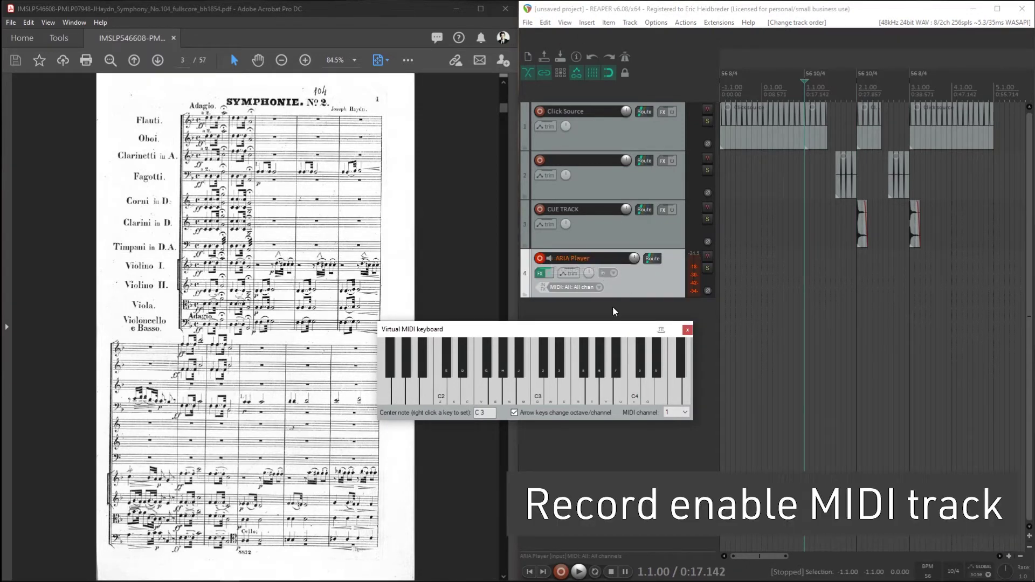
Step: Record D2, D2, A2, D2, F2 and G2 in real time on the ARIA Player track from measure 1, and stop recording
{"action": "left_click", "coordinate": [561, 570]}
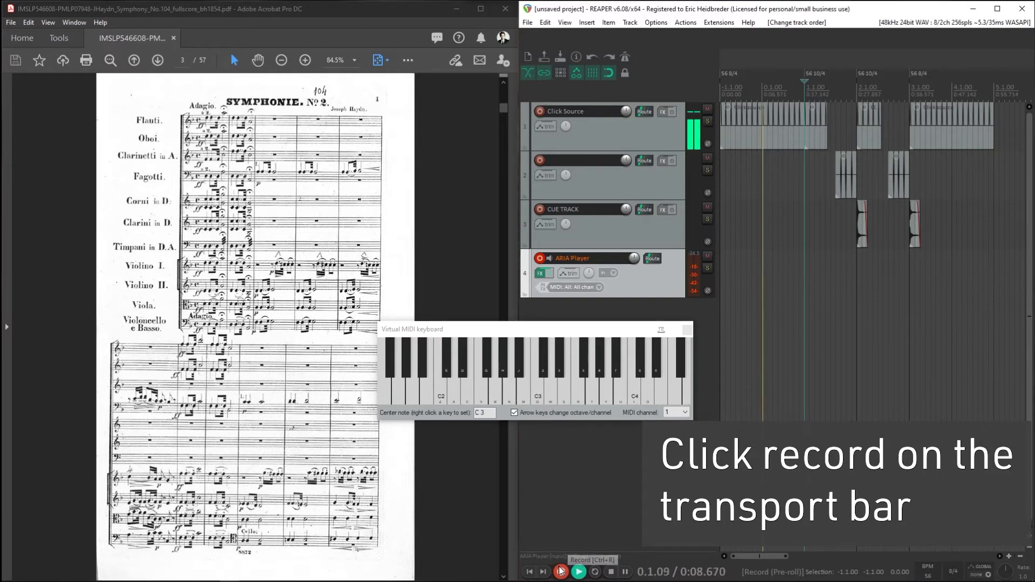
{"action": "left_click", "coordinate": [526, 330]}
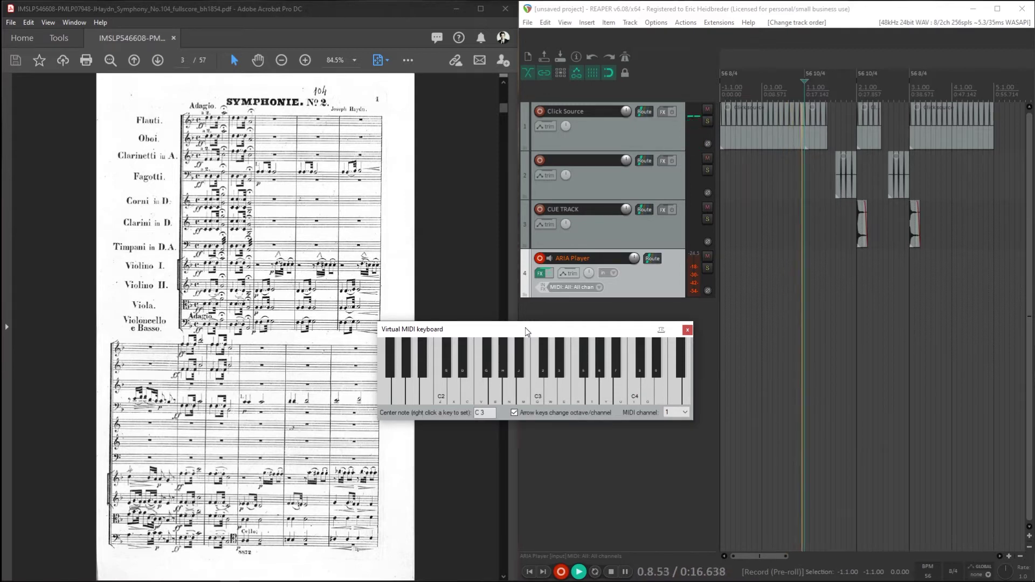
{"action": "key", "text": "x"}
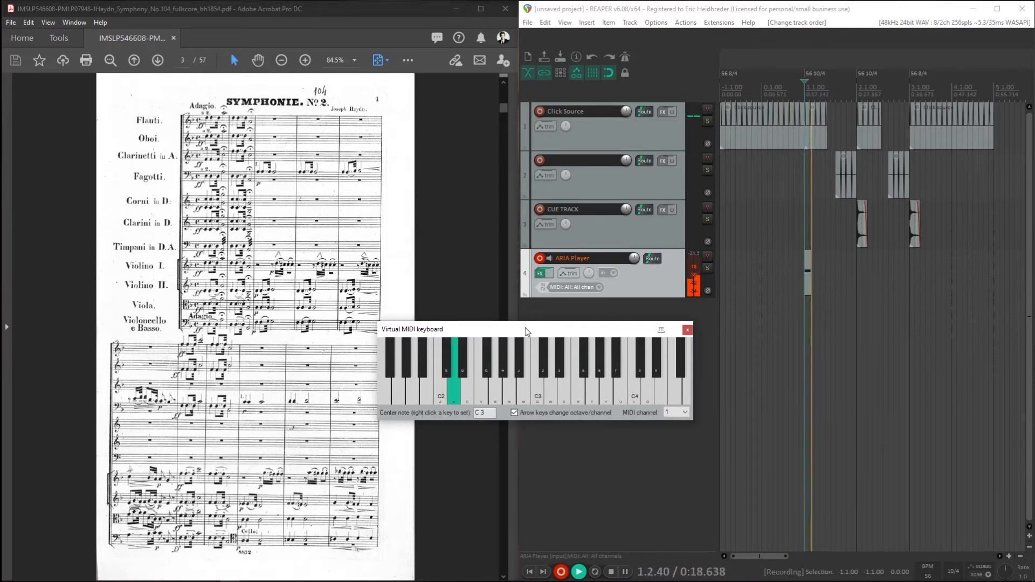
{"action": "key", "text": "x"}
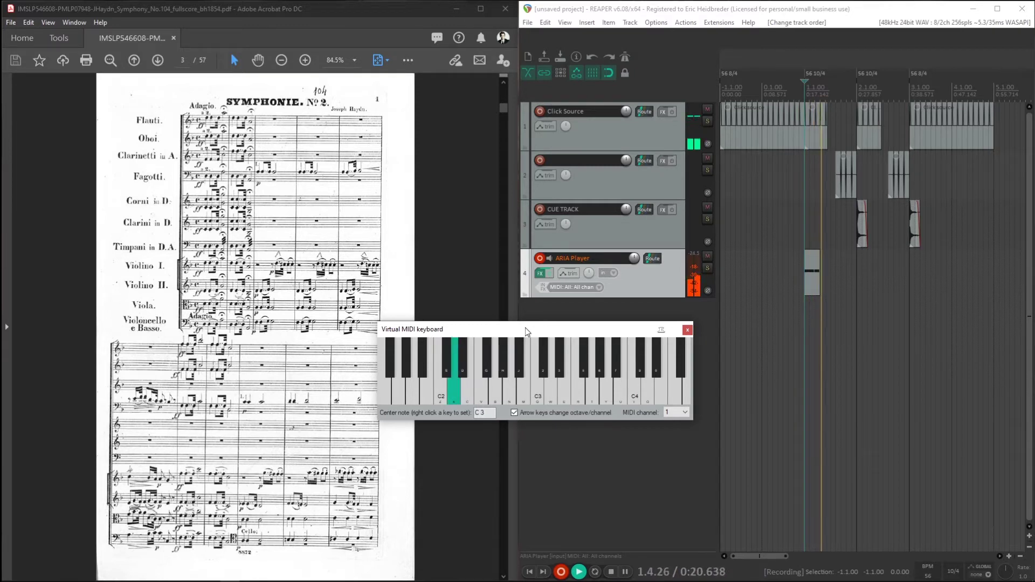
{"action": "key", "text": "n"}
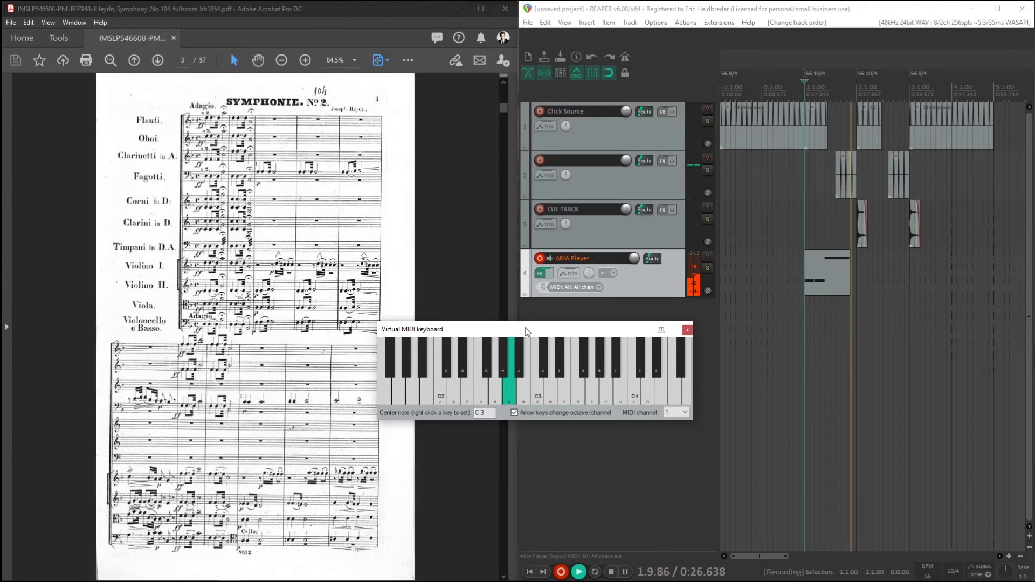
{"action": "key", "text": "x"}
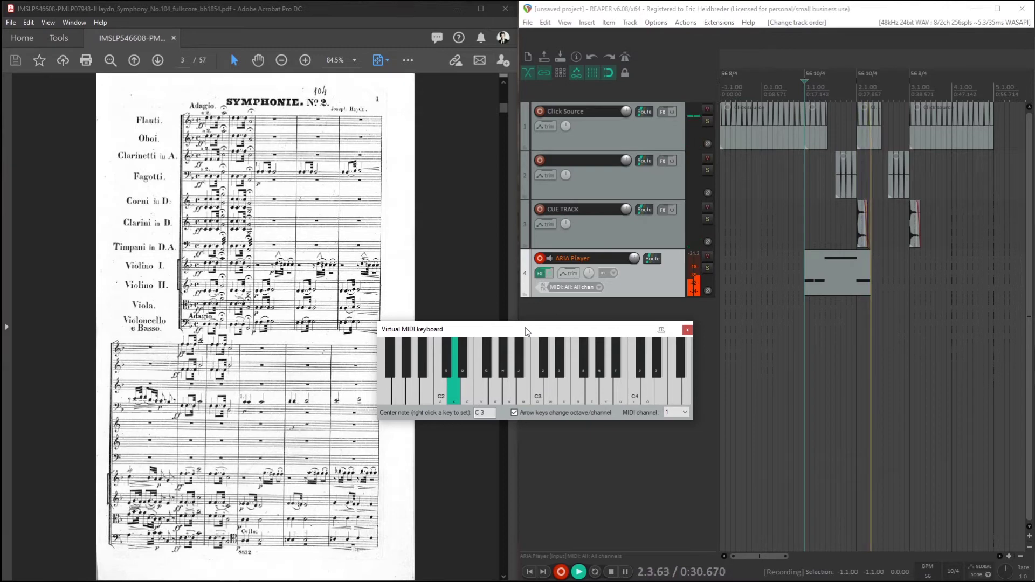
{"action": "key", "text": "v"}
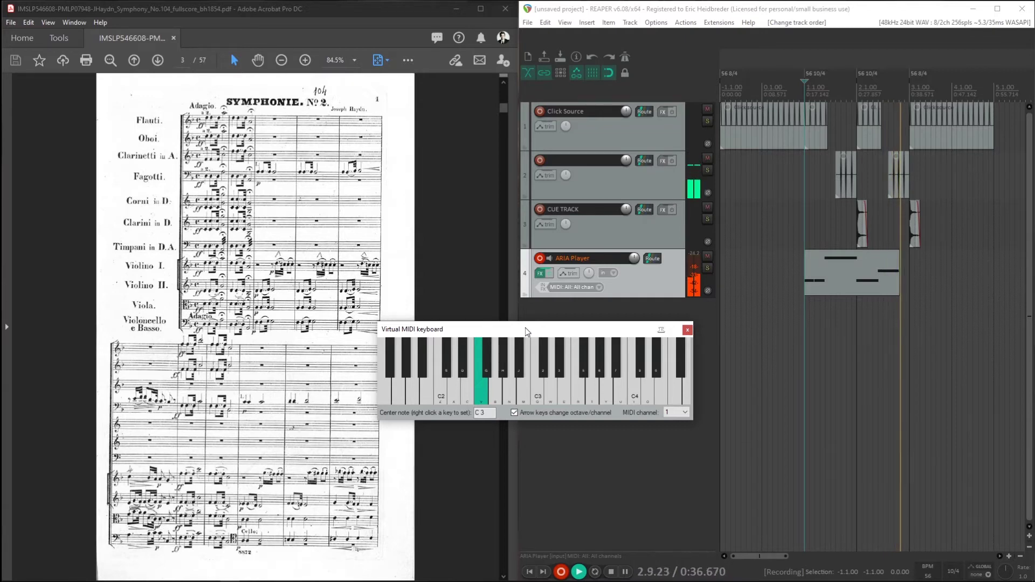
{"action": "key", "text": "b"}
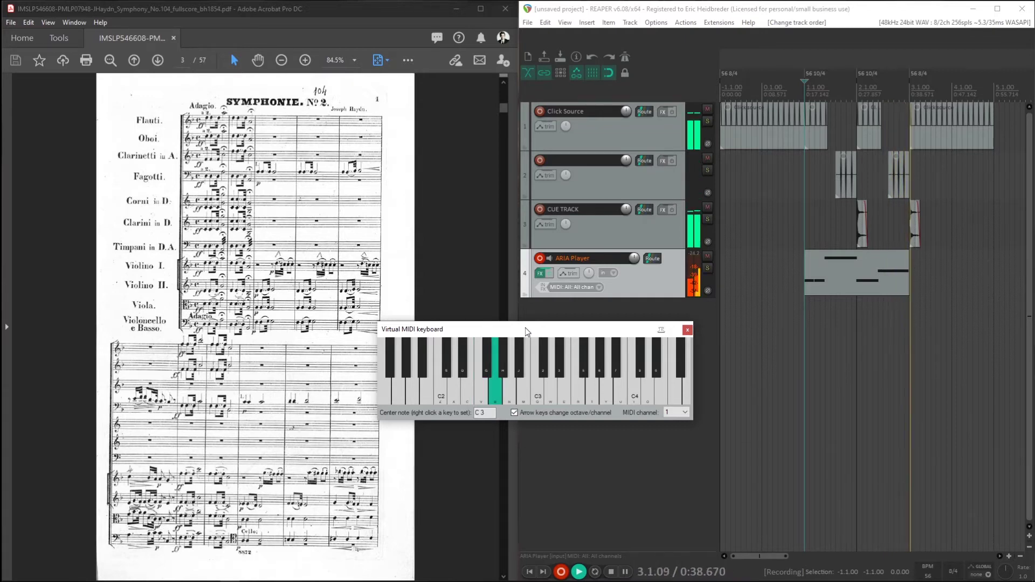
{"action": "key", "text": "space"}
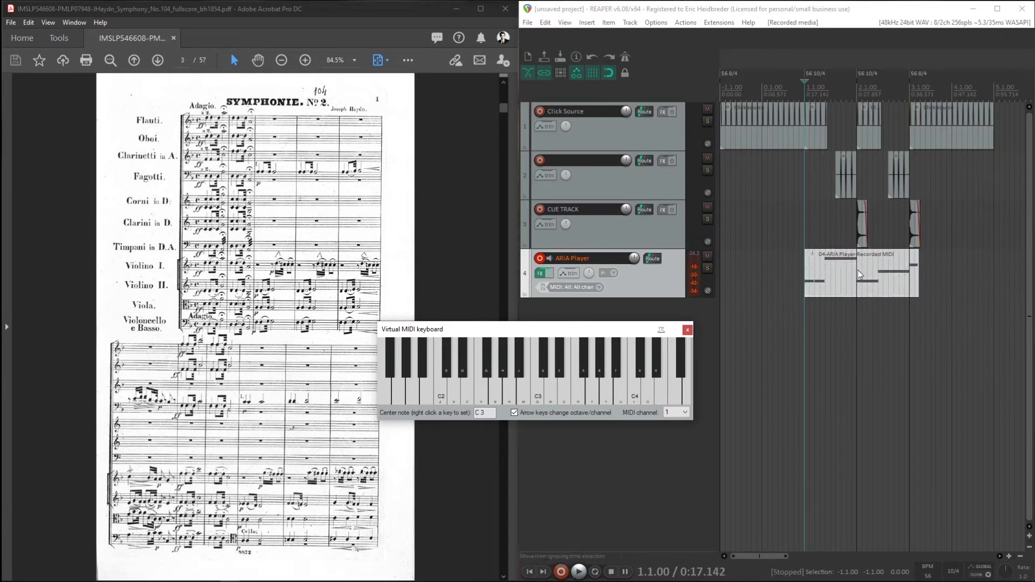
Step: Open the recorded MIDI item in the MIDI editor and inspect its notes with the virtual keyboard moved aside
{"action": "double_click", "coordinate": [896, 277]}
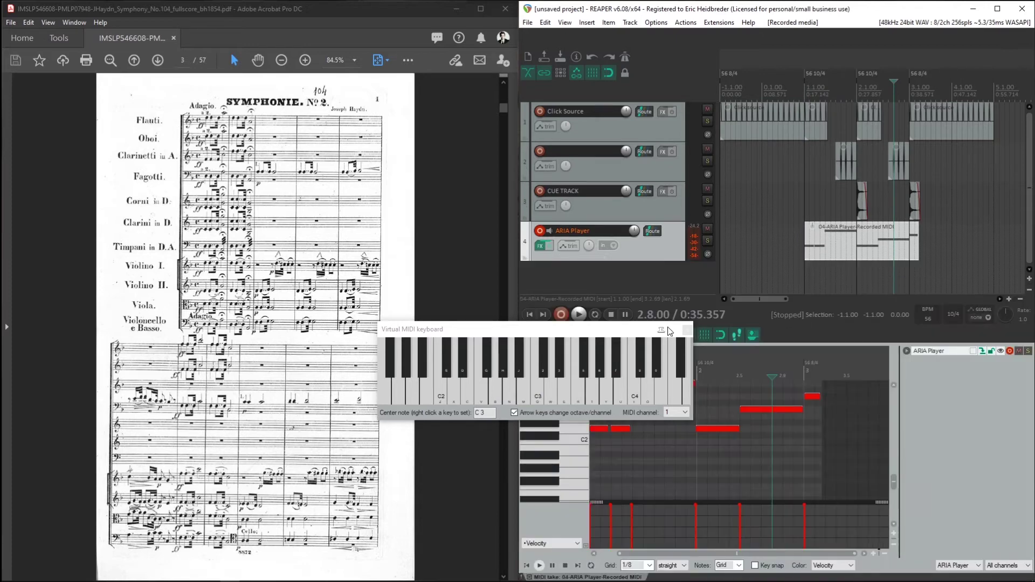
{"action": "left_click_drag", "start_coordinate": [570, 329], "coordinate": [477, 284]}
{"action": "left_click", "coordinate": [751, 409]}
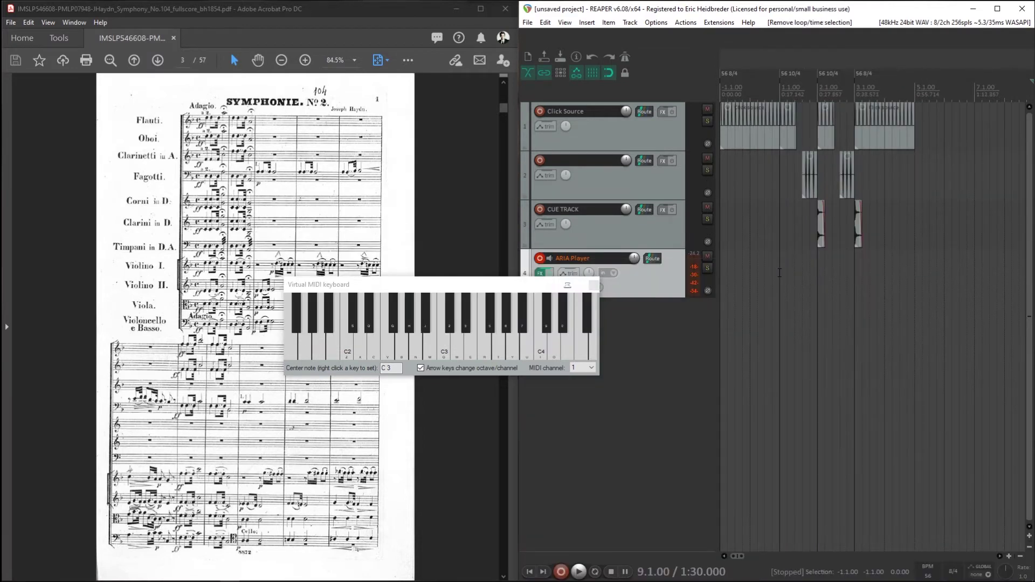
Step: Set the time selection from 1.1.00 to 15.1.00 and insert a new MIDI item on the ARIA Player track
{"action": "left_click_drag", "start_coordinate": [779, 273], "coordinate": [1020, 285]}
{"action": "mouse_move", "coordinate": [972, 272]}
{"action": "left_mouse_down"}
{"action": "mouse_move", "coordinate": [1014, 272]}
{"action": "mouse_move", "coordinate": [992, 276]}
{"action": "left_mouse_up"}
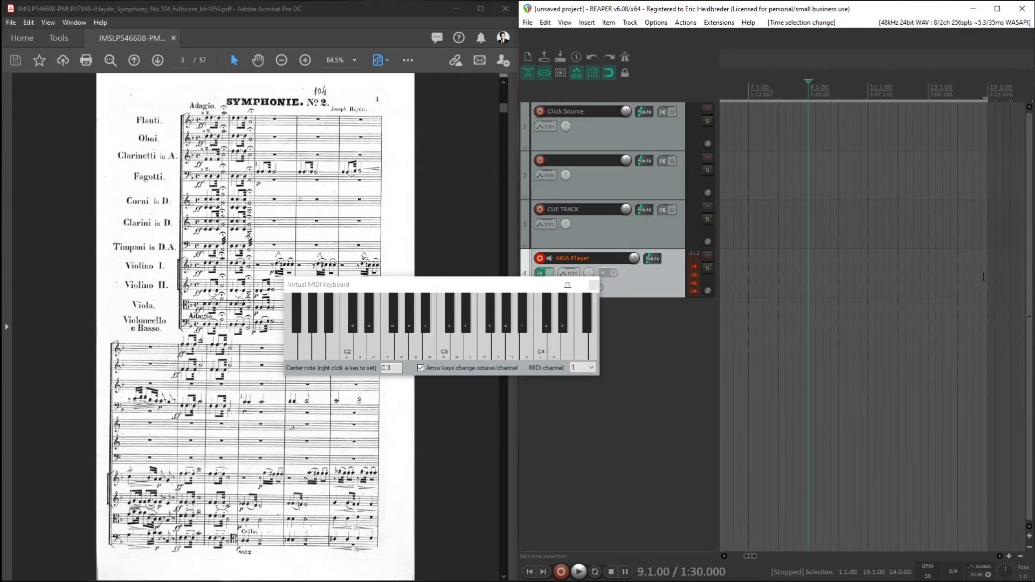
{"action": "left_click", "coordinate": [580, 23]}
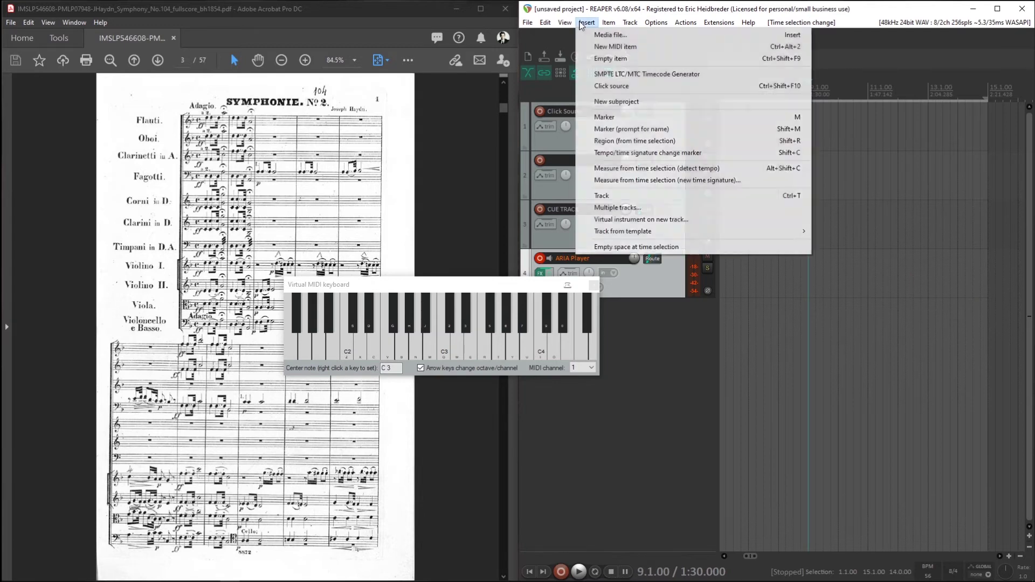
{"action": "left_click", "coordinate": [598, 45]}
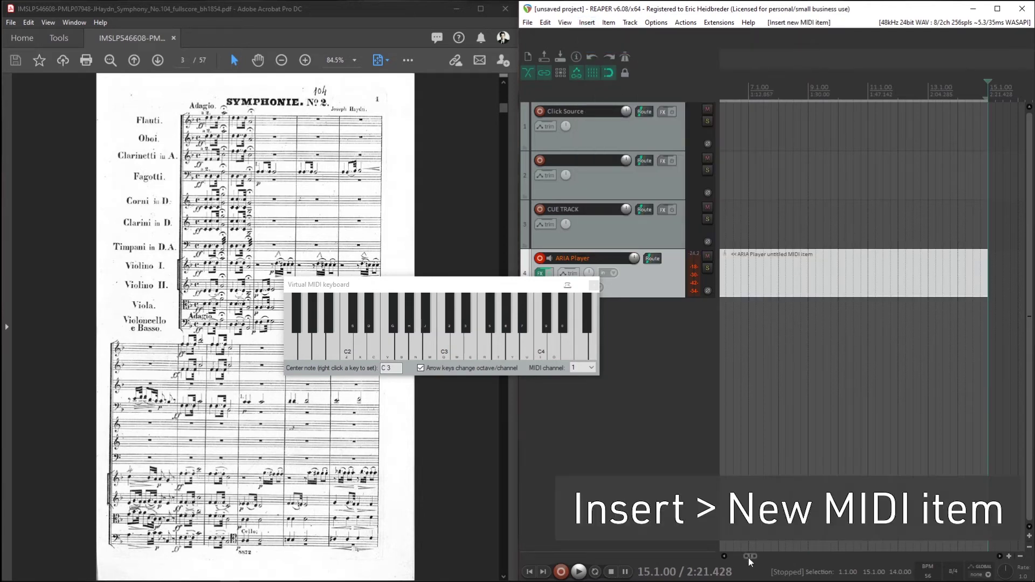
{"action": "left_click_drag", "start_coordinate": [750, 555], "coordinate": [737, 559]}
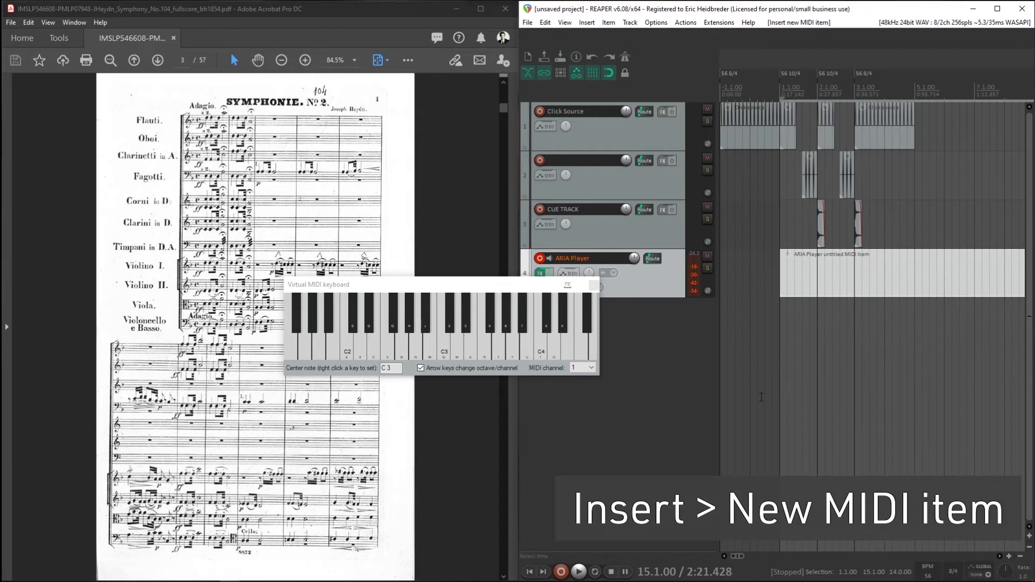
Step: Open the new MIDI item for editing and add a D2 note from the start of measure 1 to 1.5.00
{"action": "left_click", "coordinate": [785, 282]}
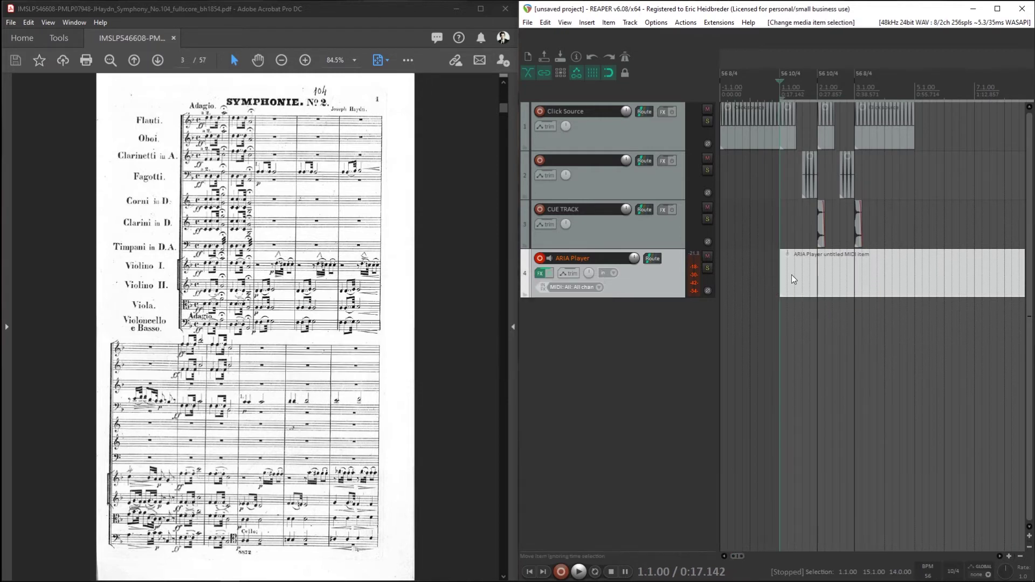
{"action": "double_click", "coordinate": [832, 276]}
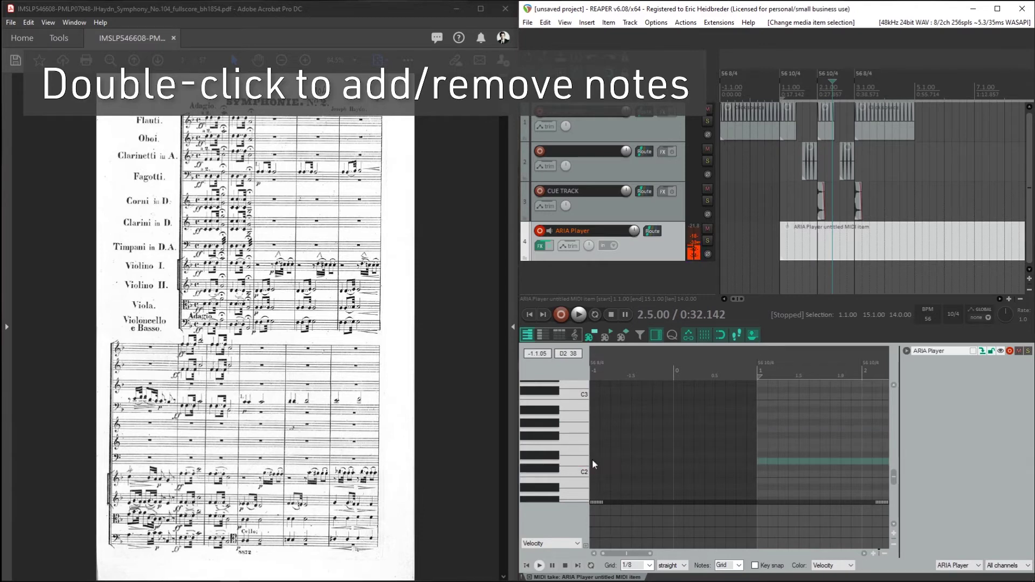
{"action": "left_click", "coordinate": [760, 461]}
{"action": "double_click", "coordinate": [760, 460]}
{"action": "left_click_drag", "start_coordinate": [760, 461], "coordinate": [800, 461]}
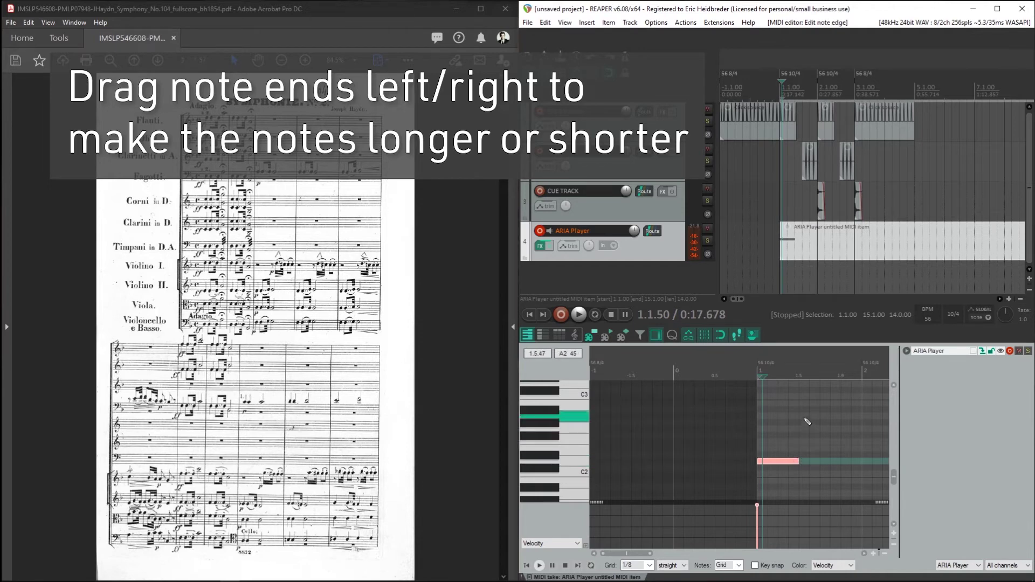
Step: Add an A2 note from 1.5.00, delete it, and redraw it extending to the end of measure 1
{"action": "left_click_drag", "start_coordinate": [806, 420], "coordinate": [861, 417]}
{"action": "double_click", "coordinate": [828, 415]}
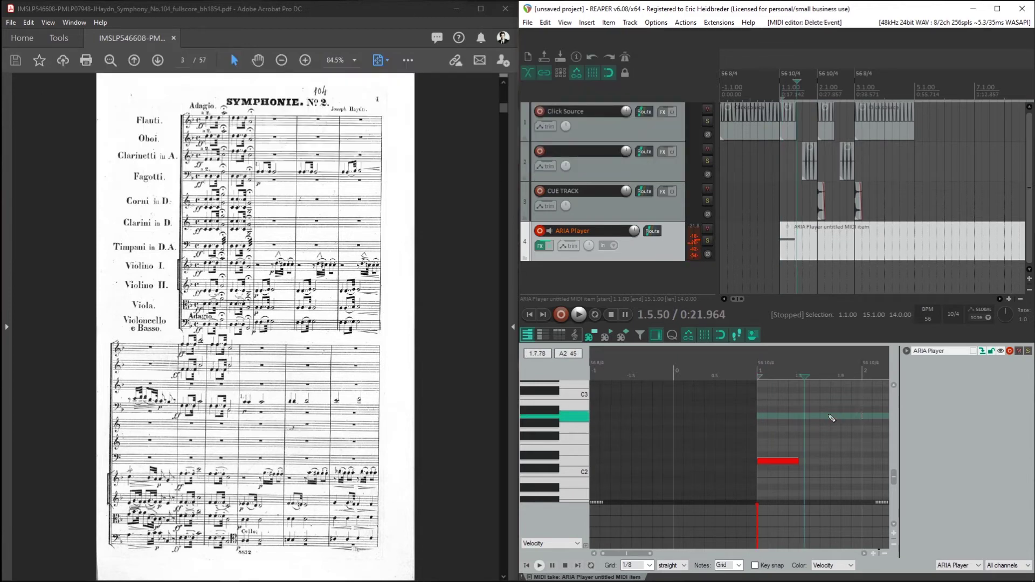
{"action": "left_click_drag", "start_coordinate": [801, 419], "coordinate": [859, 417]}
Step: Redo the A2 note's length as four beats using a grid of 1, and restore the grid to 1/8
{"action": "left_click", "coordinate": [642, 565]}
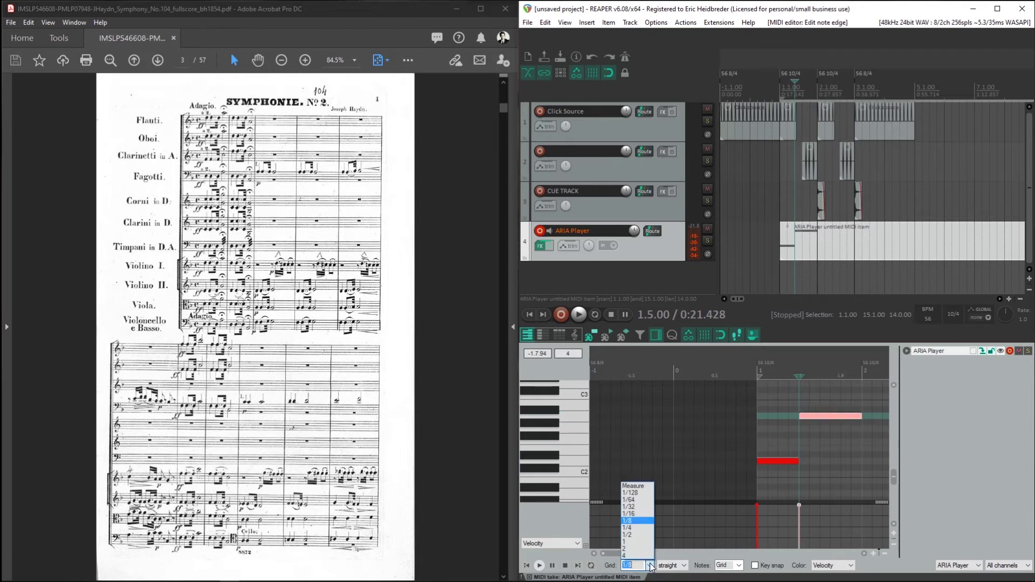
{"action": "left_click", "coordinate": [643, 541]}
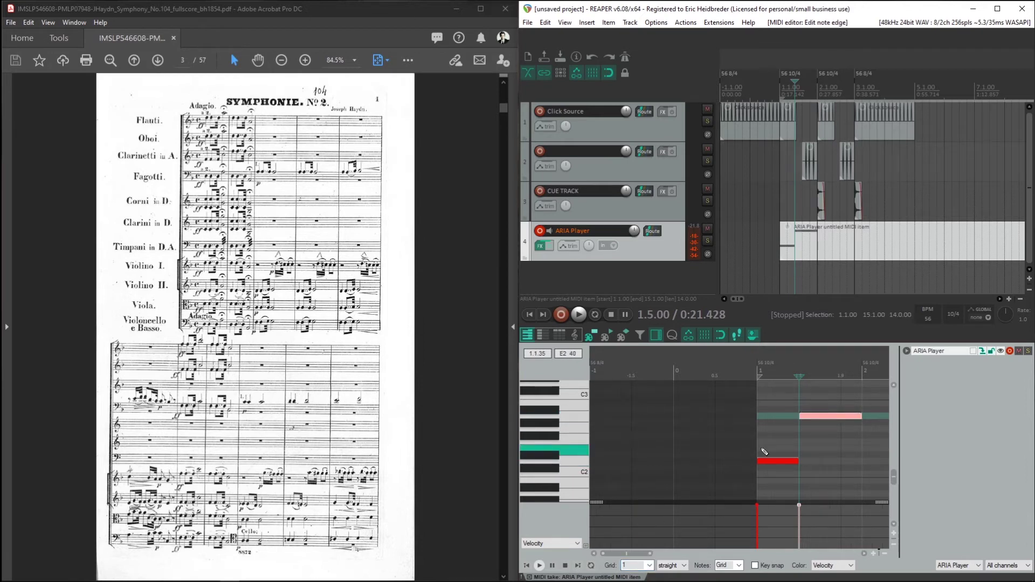
{"action": "key", "text": "ctrl+z"}
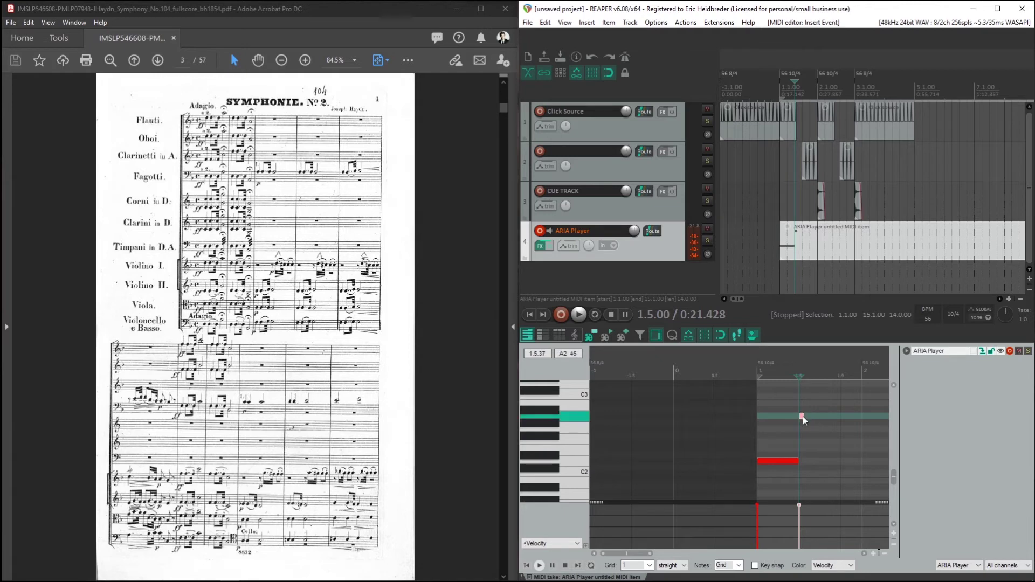
{"action": "left_click_drag", "start_coordinate": [803, 417], "coordinate": [841, 418]}
{"action": "left_click", "coordinate": [642, 565]}
{"action": "left_click", "coordinate": [649, 520]}
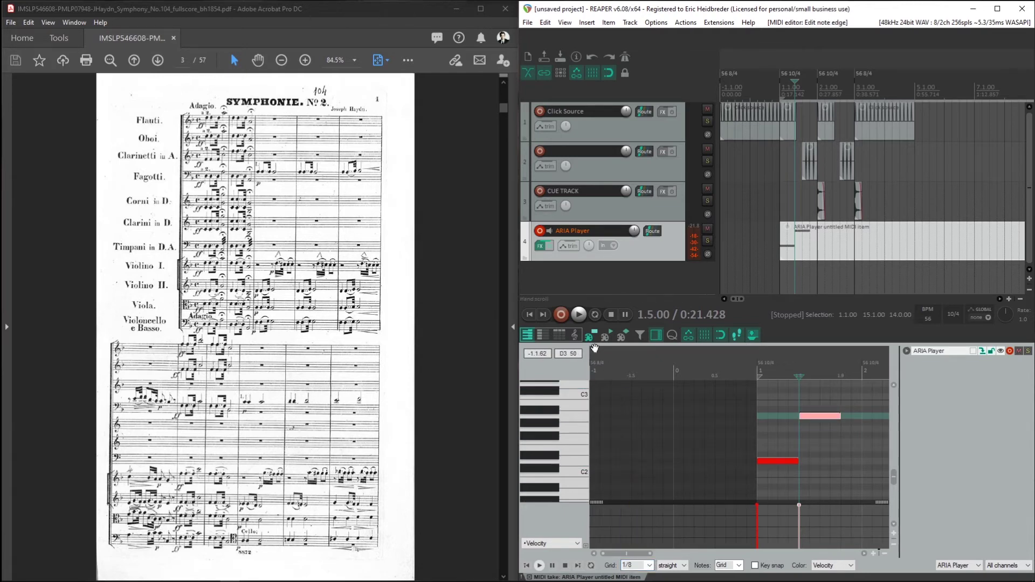
Step: Display the item as musical notation, try inserting a note at 2.3.00, and return to the piano roll
{"action": "left_click", "coordinate": [574, 339]}
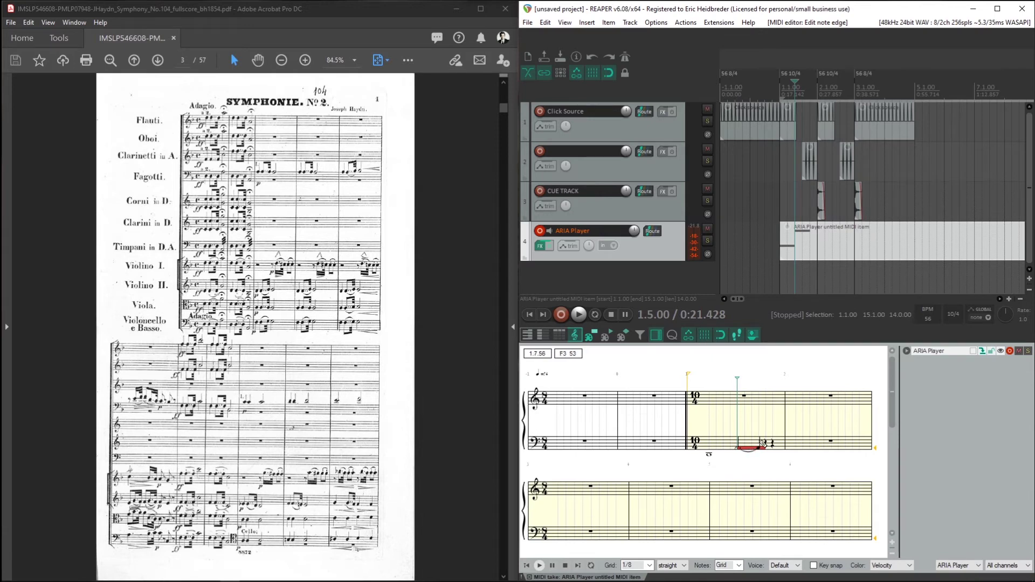
{"action": "left_click", "coordinate": [810, 440]}
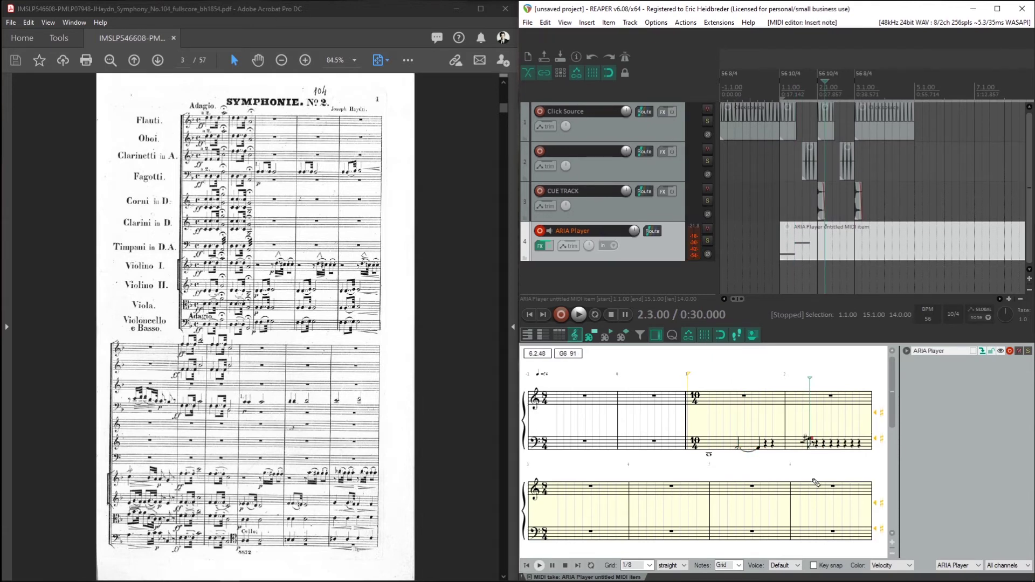
{"action": "key", "text": "alt+1"}
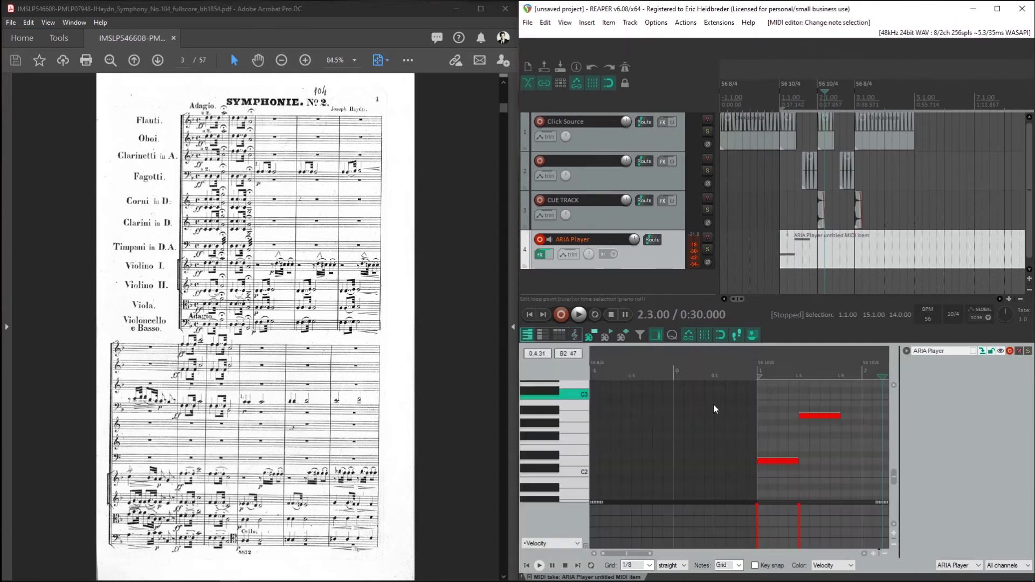
Step: Set the edit cursor to 1.1.00 and raise measure 1 to D3 for four beats followed by A3 to the measure's end
{"action": "left_click", "coordinate": [777, 461]}
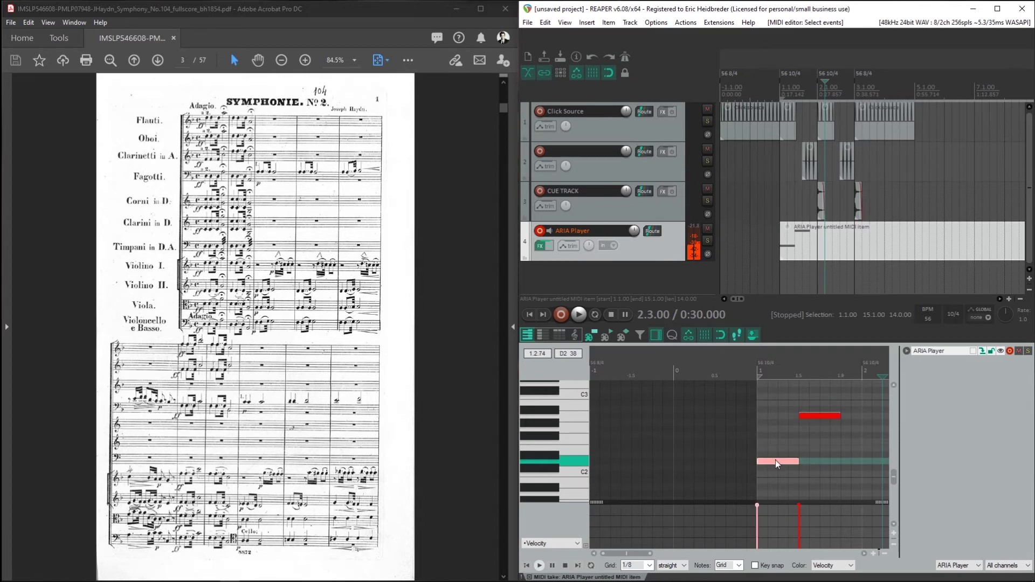
{"action": "left_click", "coordinate": [780, 91]}
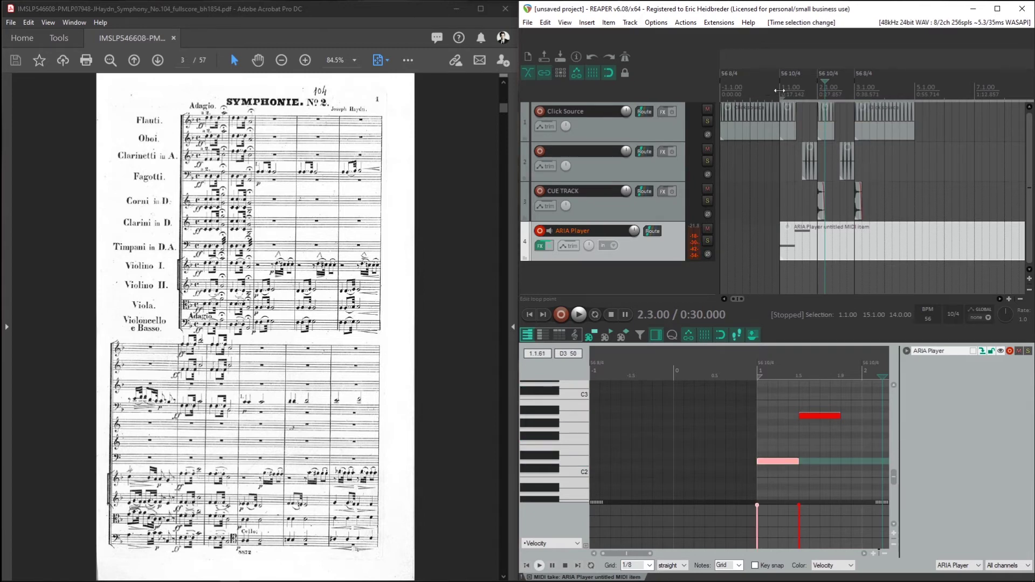
{"action": "left_click", "coordinate": [780, 91]}
{"action": "left_click_drag", "start_coordinate": [637, 462], "coordinate": [636, 426]}
{"action": "left_click_drag", "start_coordinate": [701, 447], "coordinate": [709, 380]}
Step: Draw D3 and A2 in measure 2, and alternating four-beat F3 and G3 notes across measures 3 and 4
{"action": "left_click_drag", "start_coordinate": [751, 434], "coordinate": [820, 434]}
{"action": "scroll", "coordinate": [739, 442], "scroll_direction": "right", "scroll_amount": 3}
{"action": "left_click_drag", "start_coordinate": [716, 462], "coordinate": [797, 462]}
{"action": "left_click_drag", "start_coordinate": [800, 416], "coordinate": [887, 403]}
{"action": "scroll", "coordinate": [738, 442], "scroll_direction": "down", "scroll_amount": 2}
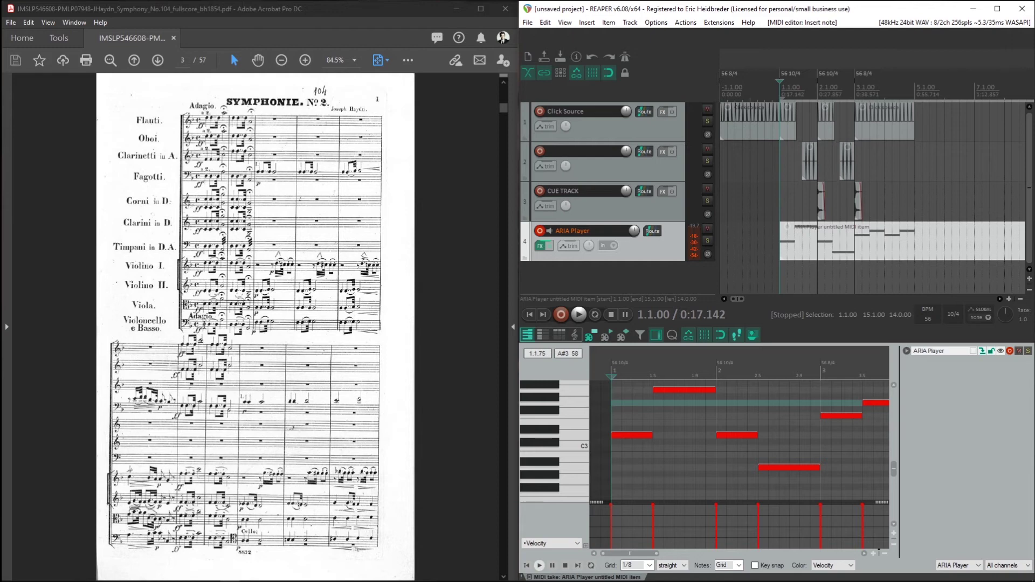
Step: Play back the entered line with the click from 1.1.00 into measure 3 and stop
{"action": "key", "text": "space"}
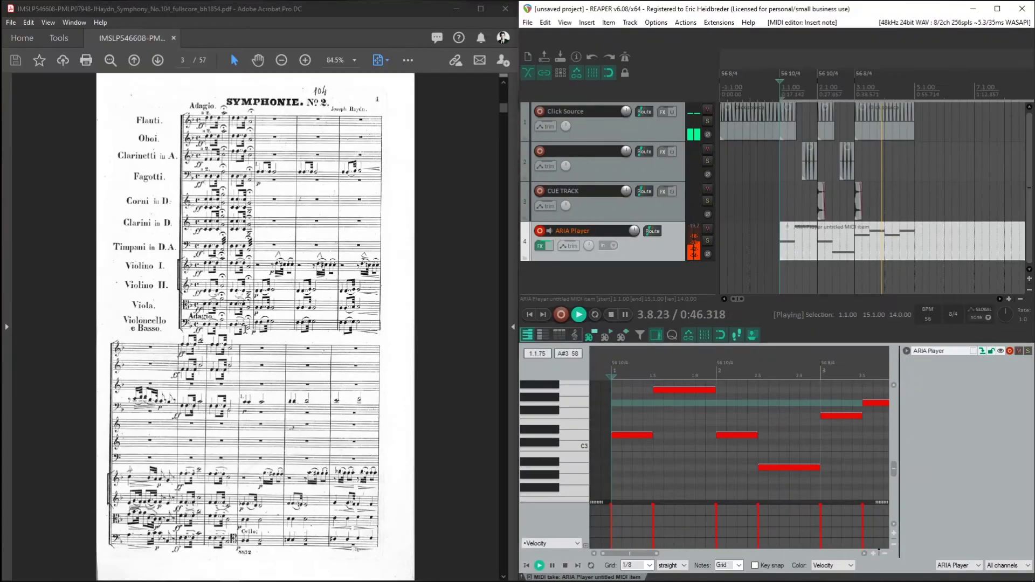
{"action": "key", "text": "space"}
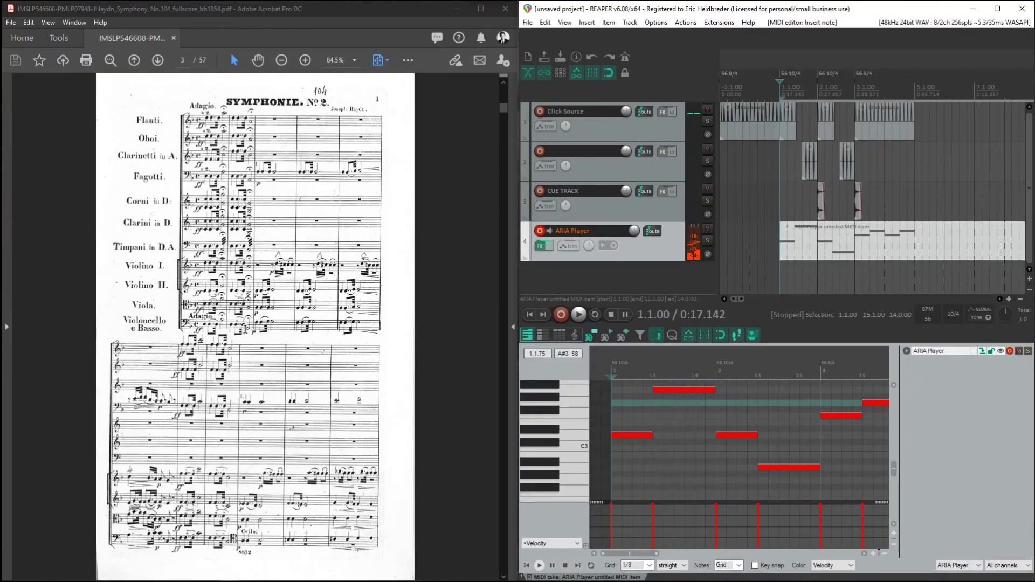
Step: Add an A3 note spanning all of measure 3 above the existing notes, and audition the passage from 3.1.00
{"action": "scroll", "coordinate": [895, 467], "scroll_direction": "up", "scroll_amount": 1}
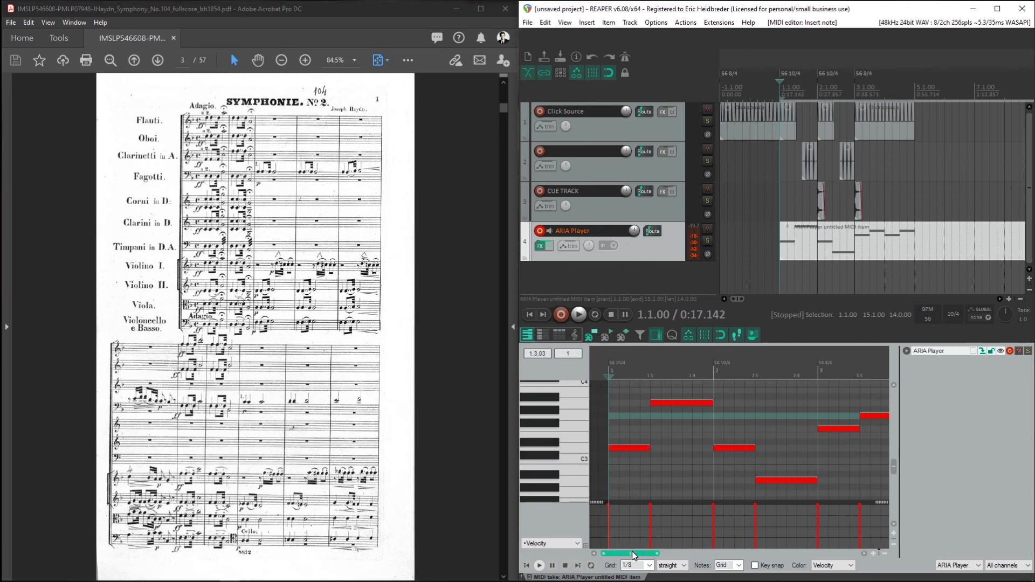
{"action": "left_click_drag", "start_coordinate": [632, 551], "coordinate": [659, 551]}
{"action": "left_click_drag", "start_coordinate": [894, 468], "coordinate": [896, 460]}
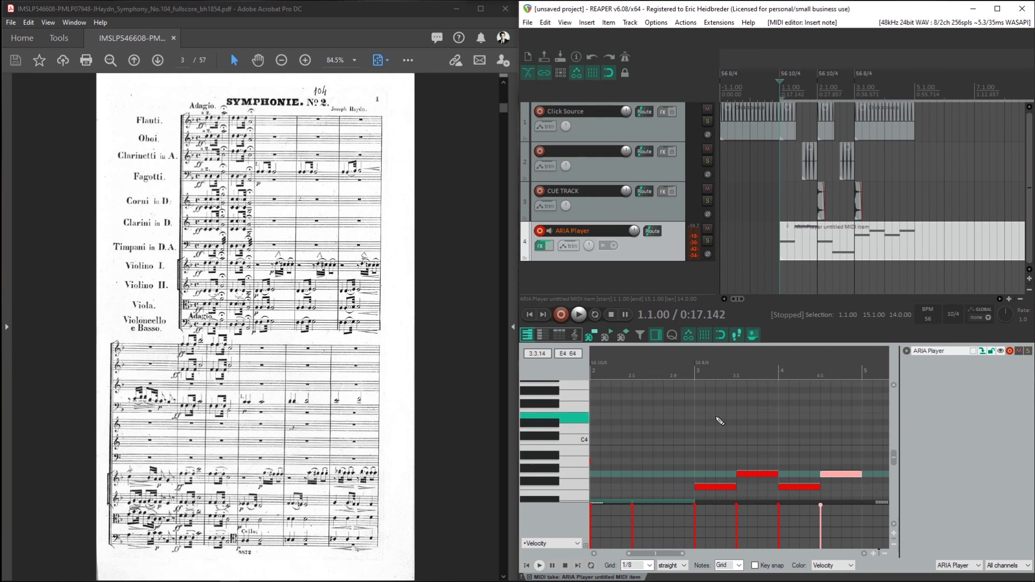
{"action": "left_click_drag", "start_coordinate": [700, 465], "coordinate": [780, 467]}
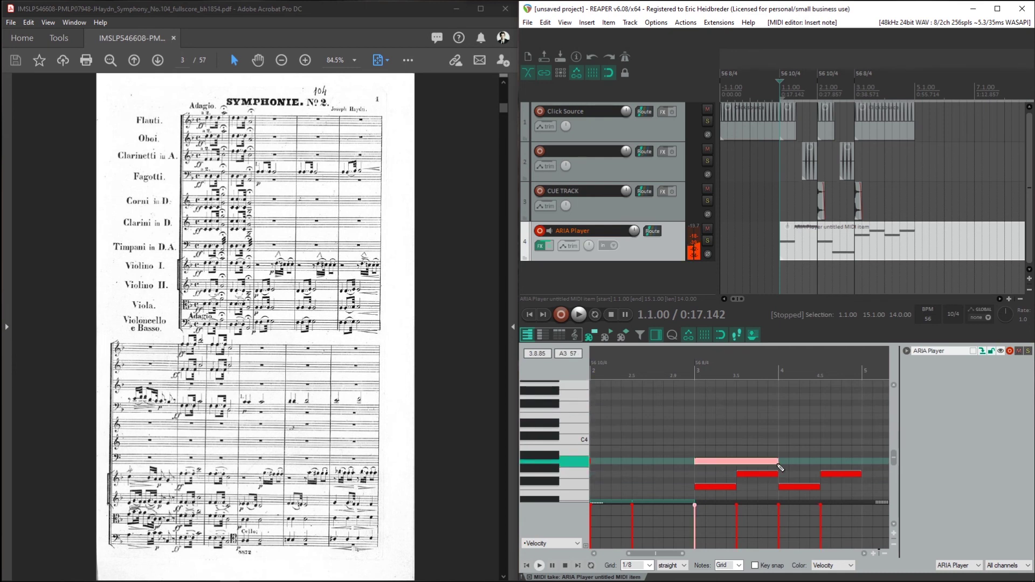
{"action": "left_click", "coordinate": [697, 371]}
{"action": "key", "text": "space"}
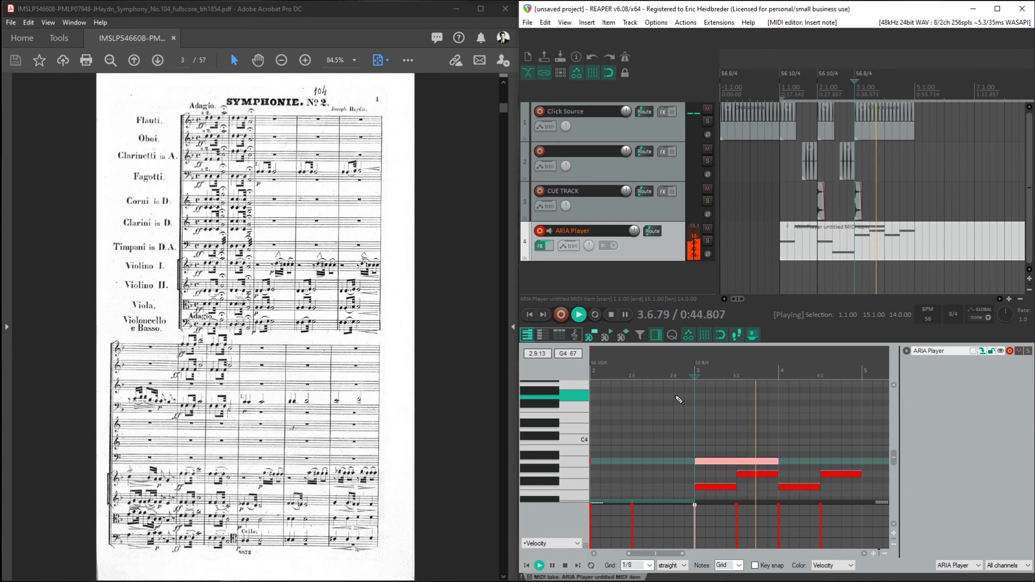
{"action": "key", "text": "space"}
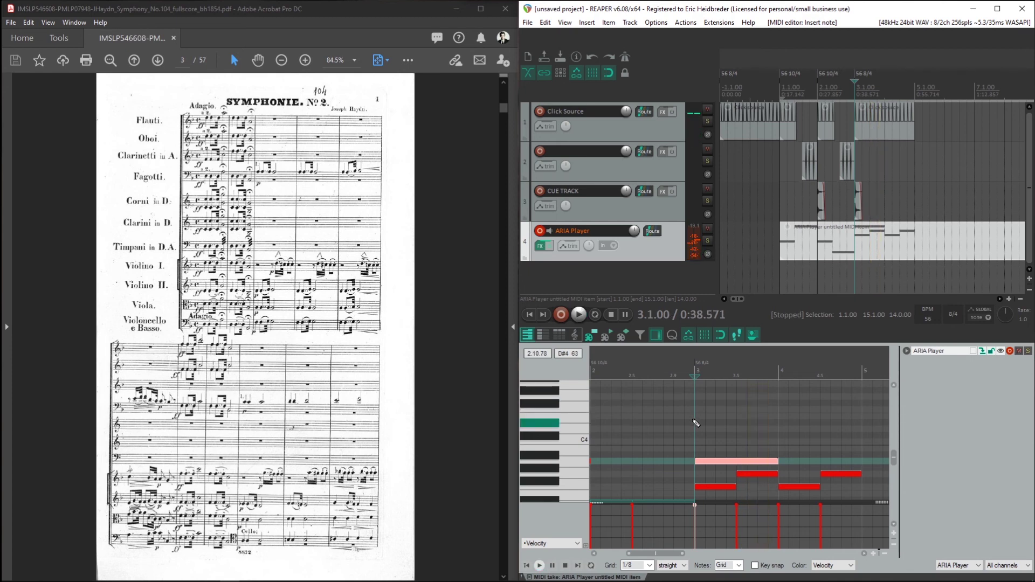